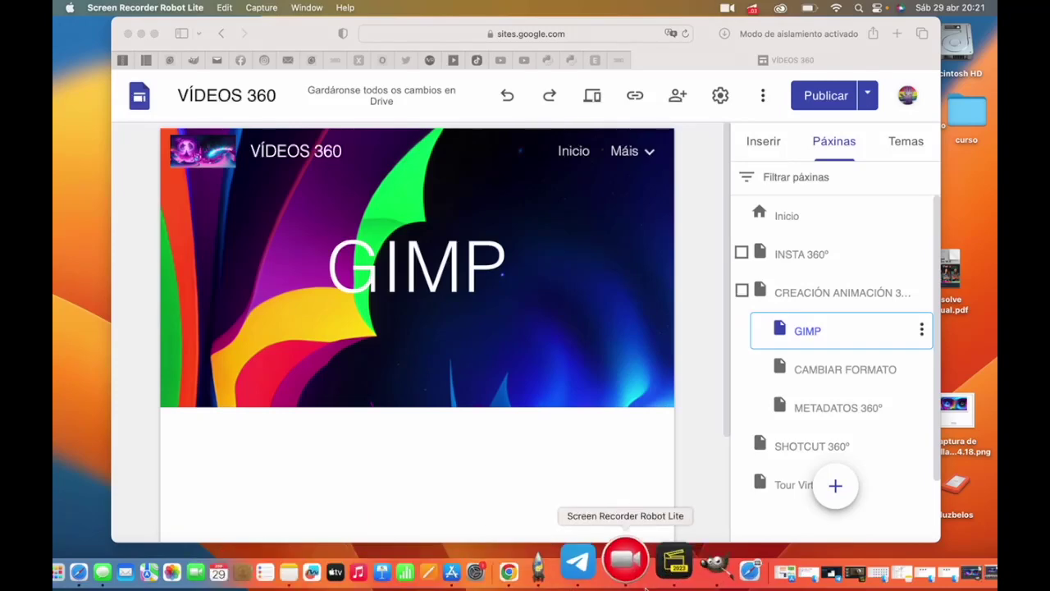
Bring GIMP forward with the 14-layer 6144×3072 panorama and cancel a new-image dialog
left_click(679, 566)
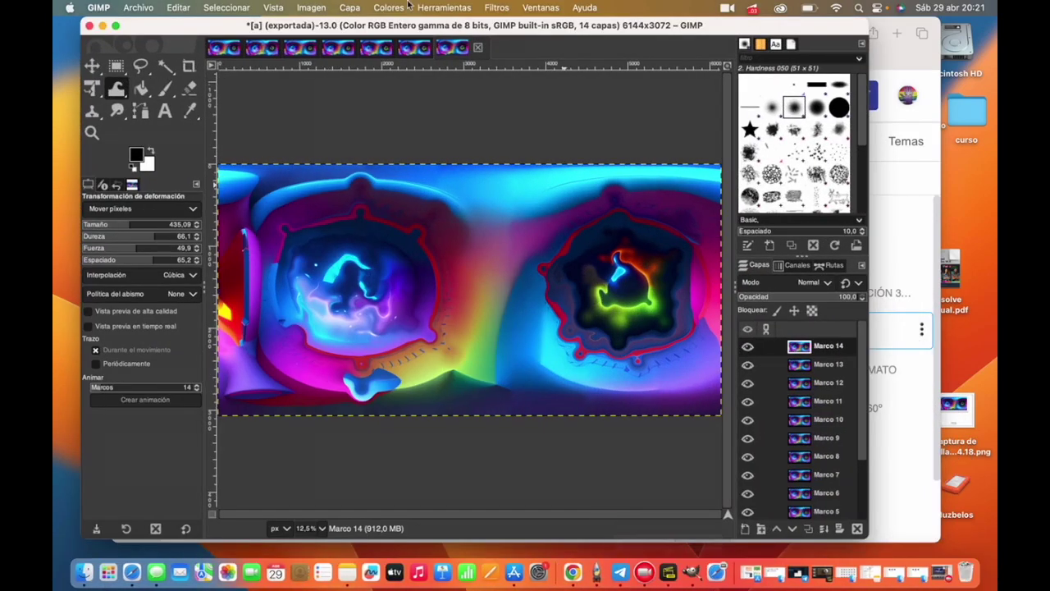
left_click(138, 7)
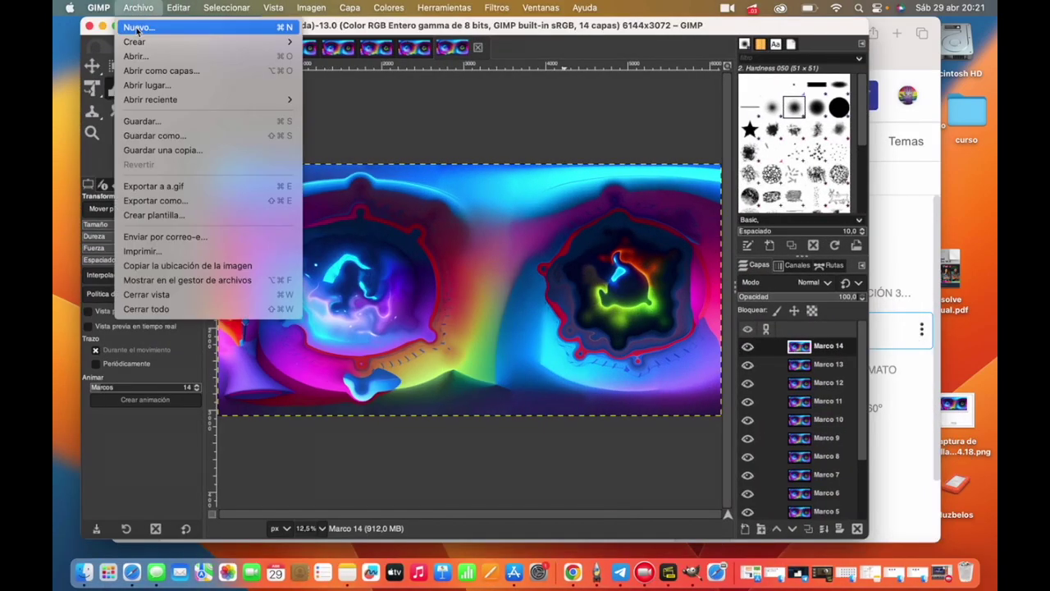
left_click(140, 26)
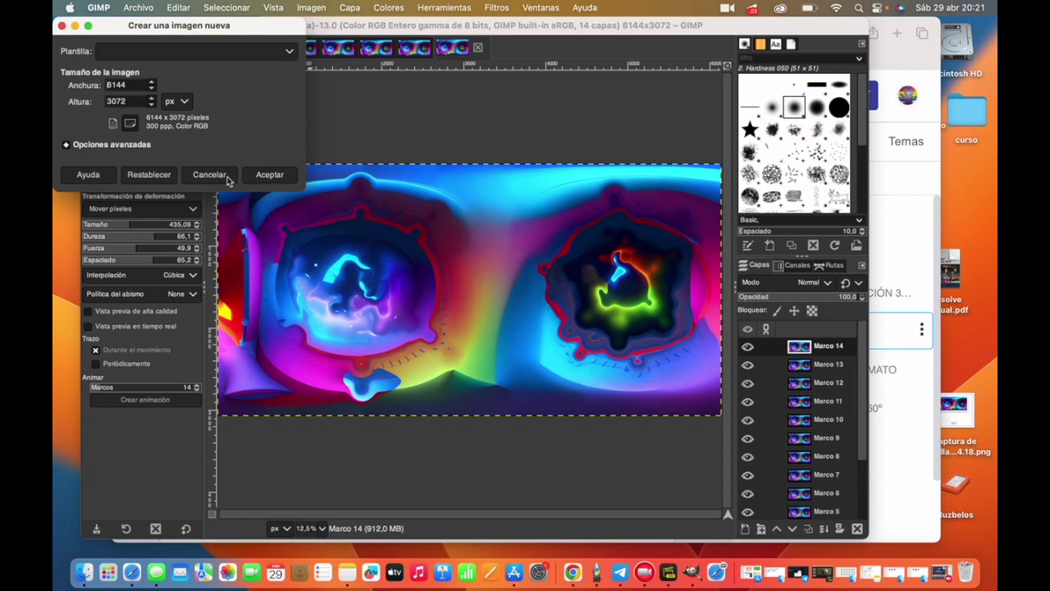
left_click(207, 178)
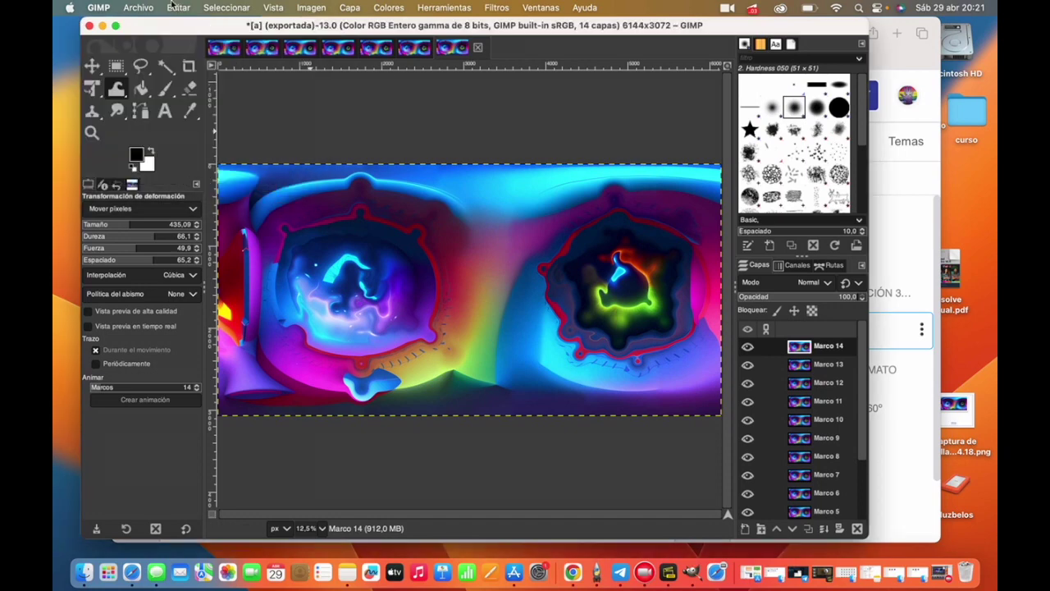
left_click(139, 7)
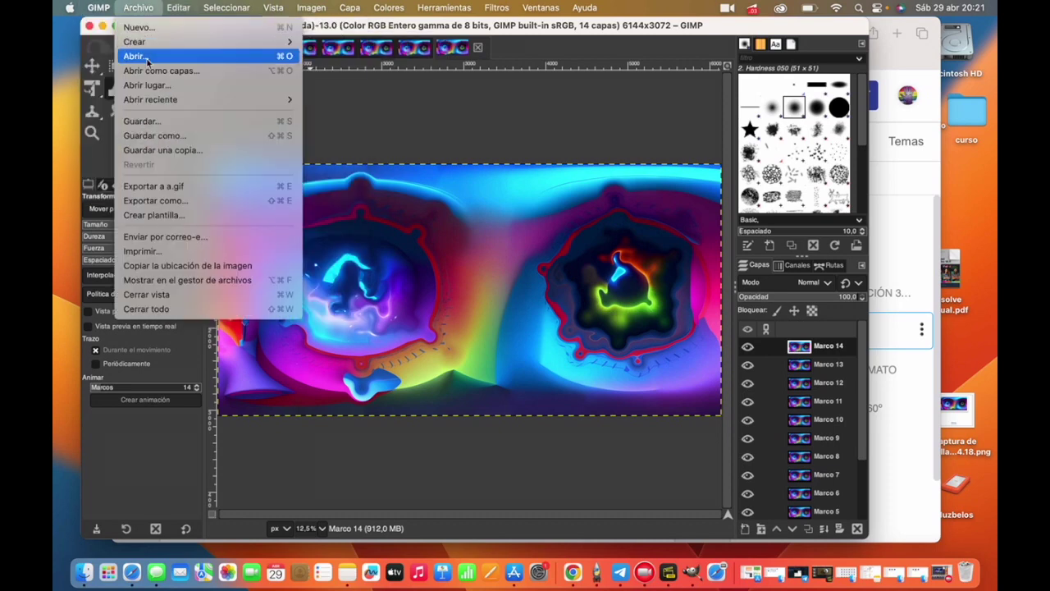
Open ROSA.jpg from the Downloads folder via Archivo > Abrir
left_click(134, 56)
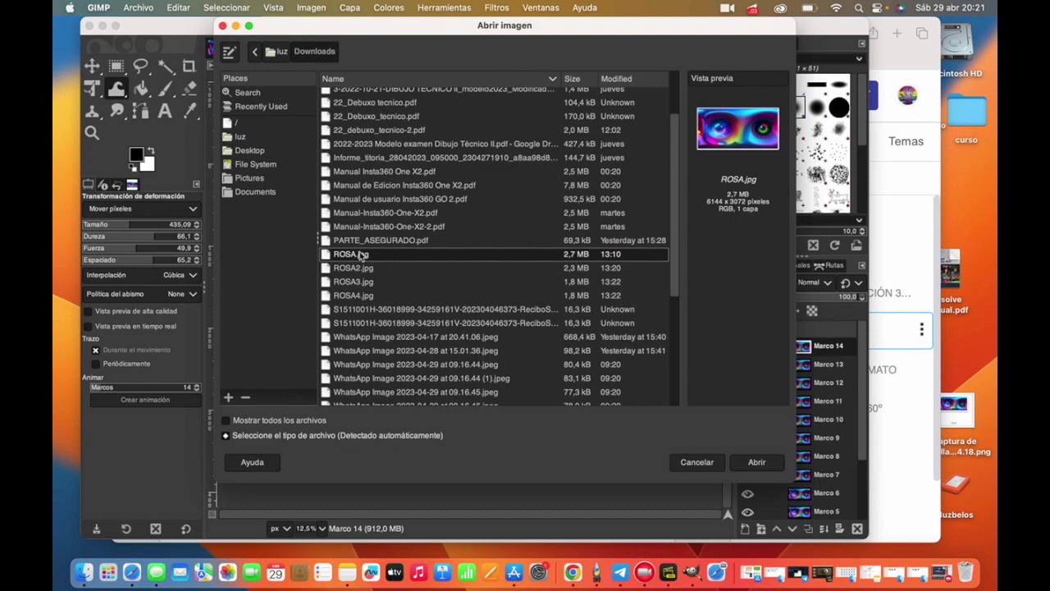
double_click(361, 256)
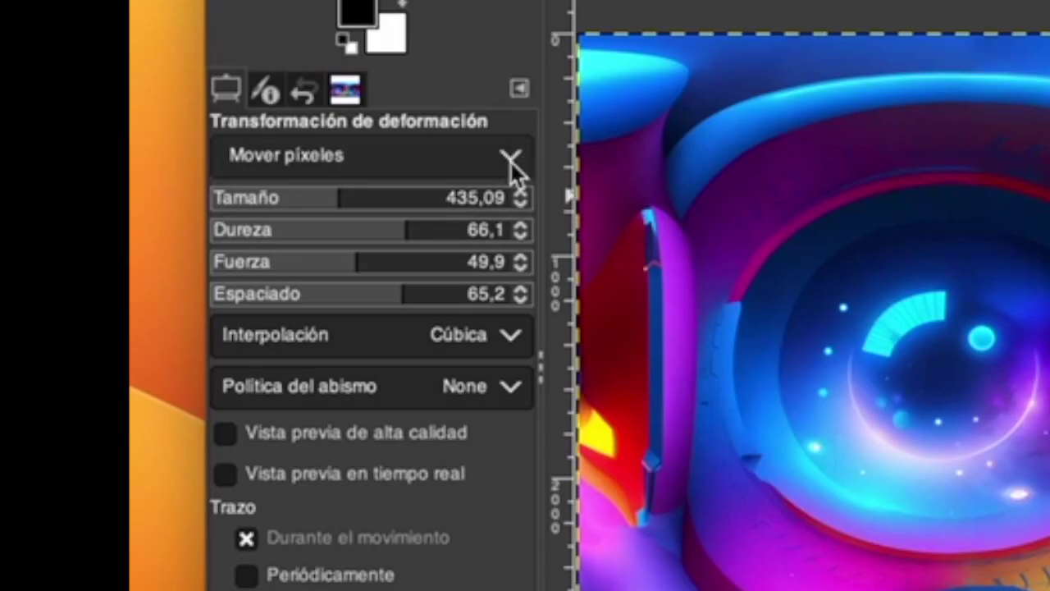
Give the Mover píxeles warp brush size 363,73, hardness 48,2 and strength 52,9
left_click_drag(347, 191, 480, 197)
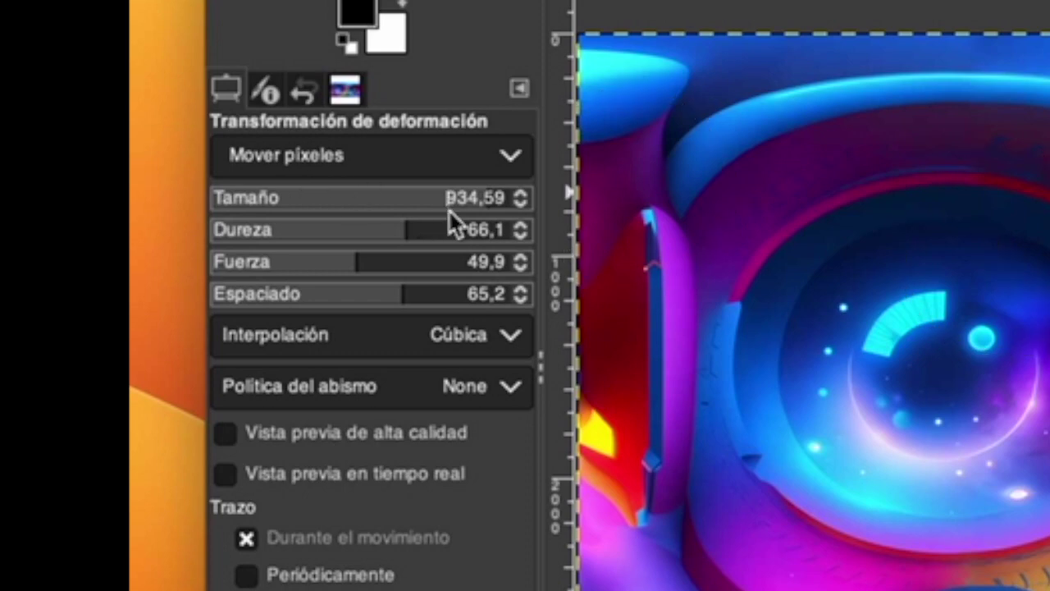
left_click_drag(451, 198, 240, 198)
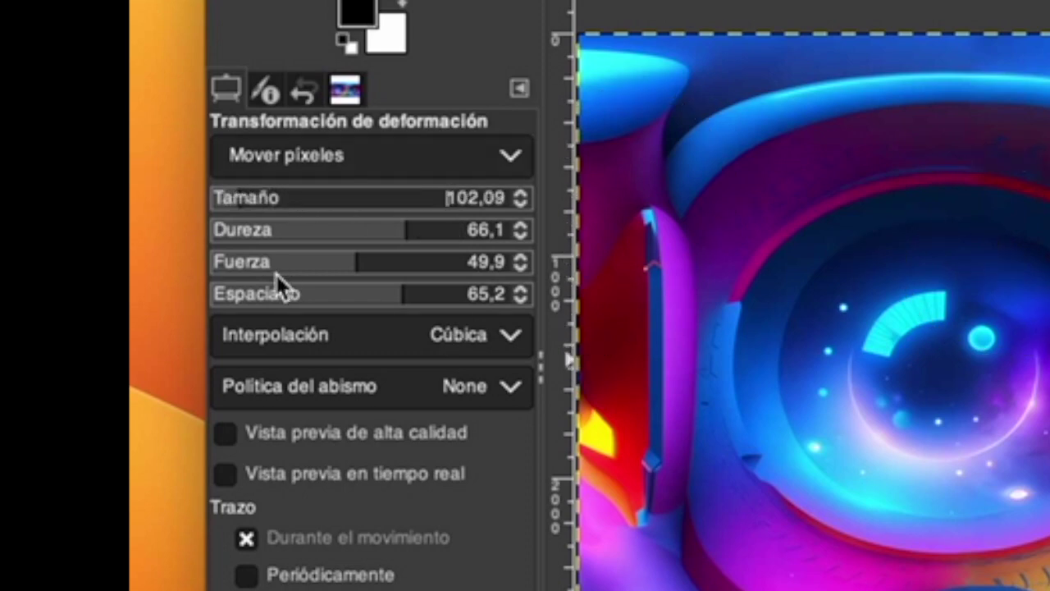
left_click_drag(243, 198, 321, 198)
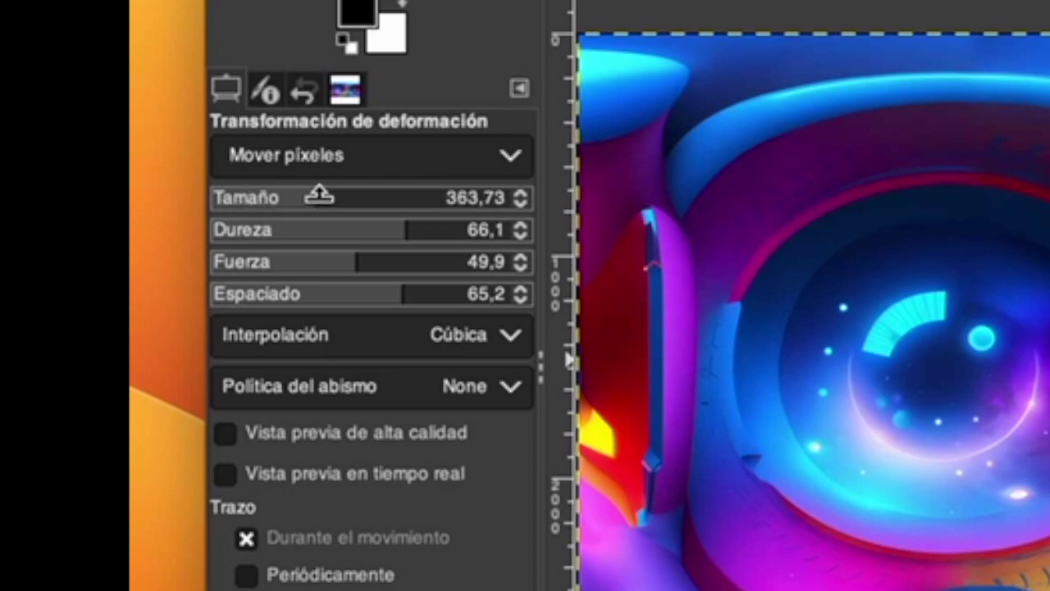
mouse_move(399, 229)
left_mouse_down()
mouse_move(356, 229)
mouse_move(365, 254)
left_mouse_up()
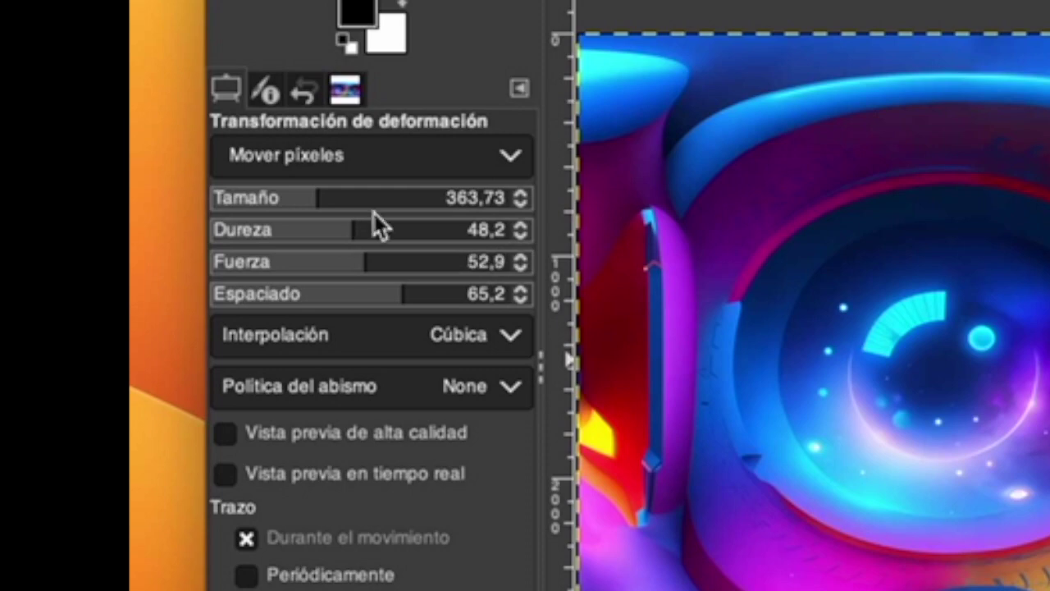
left_click(391, 159)
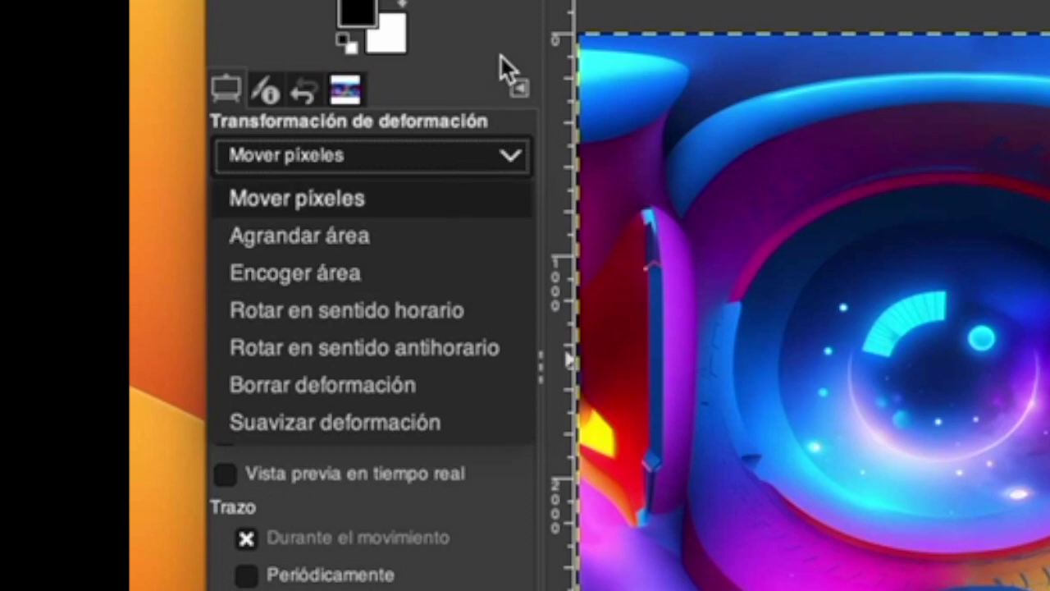
left_click(511, 158)
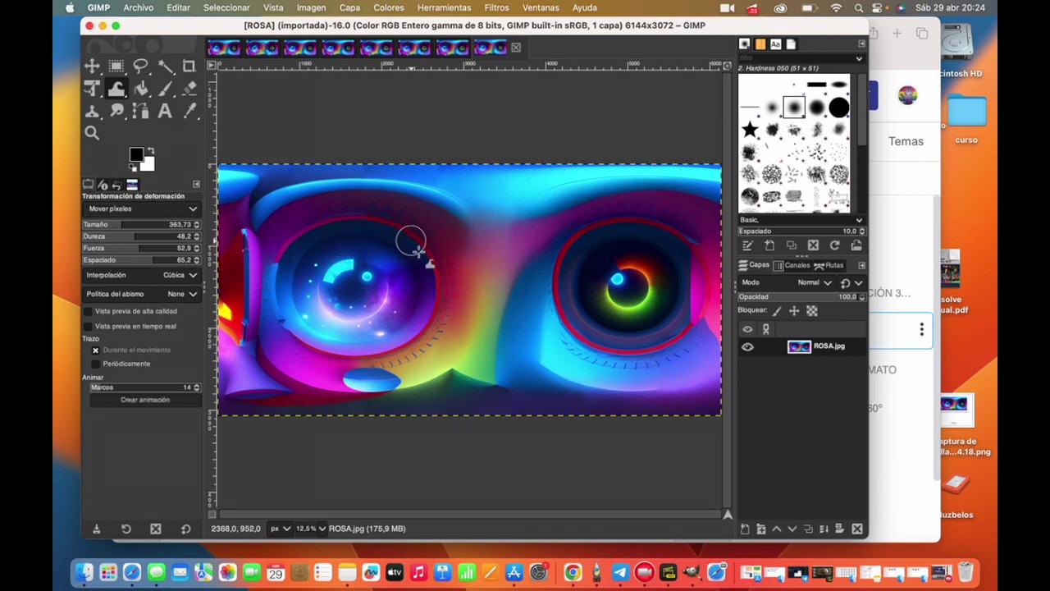
Push pixels around the left eye, then shrink and clockwise-swirl the area between the eyes
left_click_drag(410, 240, 459, 305)
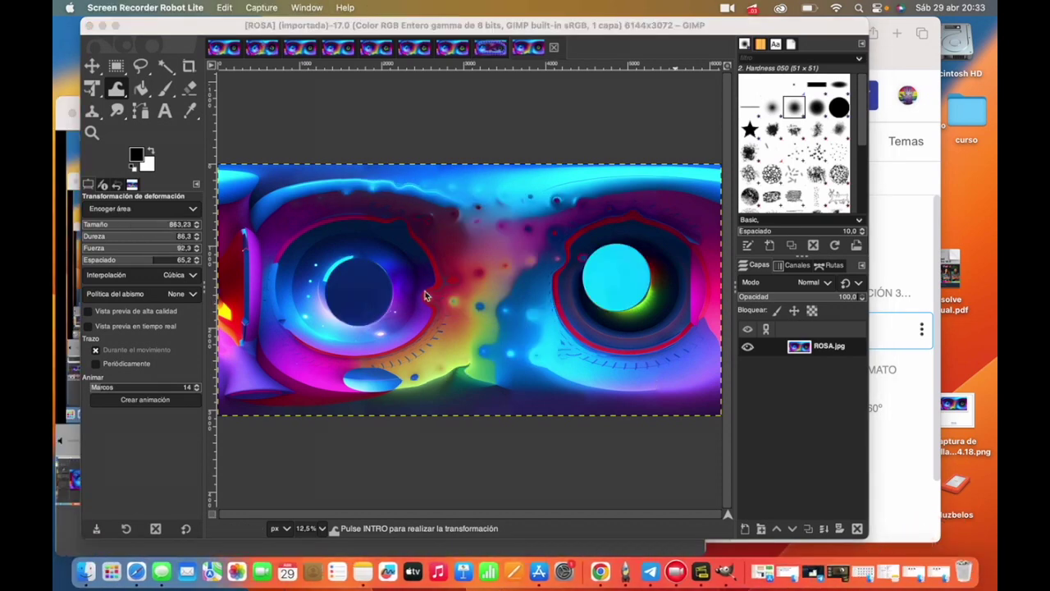
left_click(374, 263)
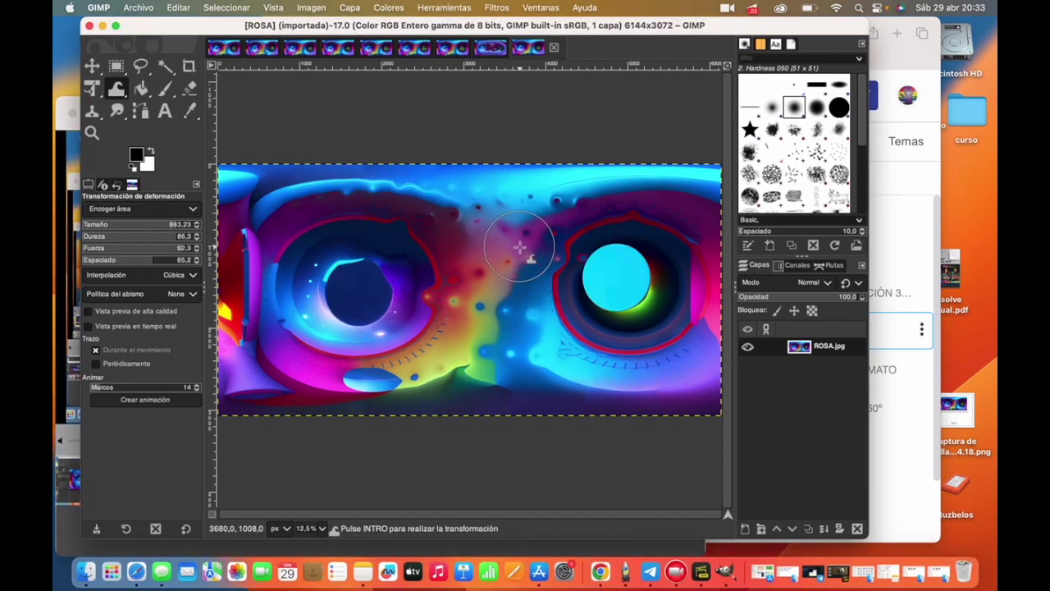
mouse_move(520, 246)
left_mouse_down()
mouse_move(442, 386)
mouse_move(555, 227)
left_mouse_up()
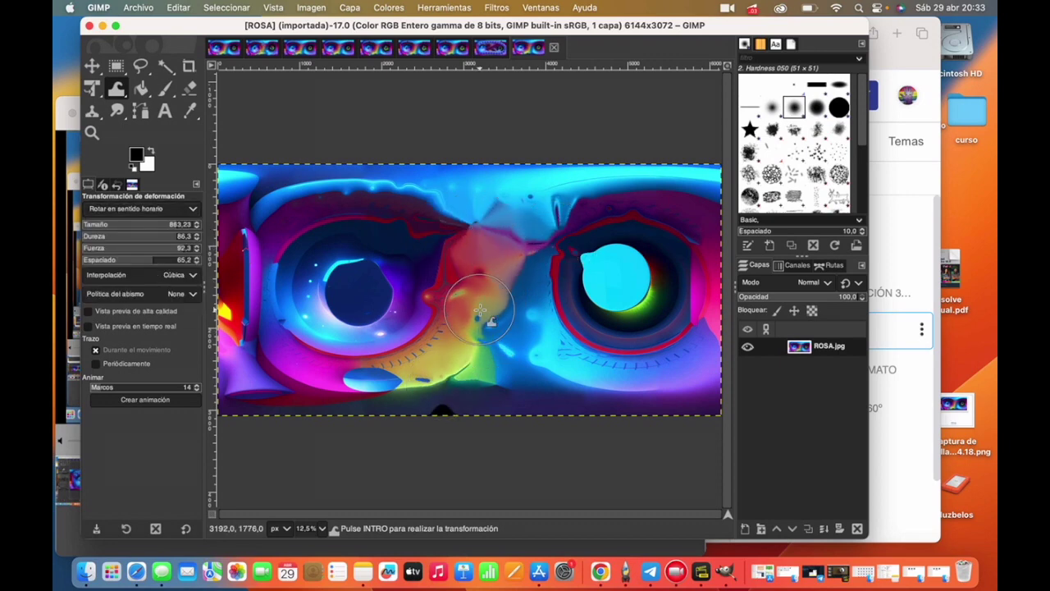
left_click_drag(480, 312, 480, 307)
Add a larger counter-clockwise swirl below the eyes
left_click(141, 208)
left_click(123, 279)
mouse_move(426, 349)
left_mouse_down()
mouse_move(597, 349)
mouse_move(345, 293)
mouse_move(499, 234)
mouse_move(277, 254)
left_mouse_up()
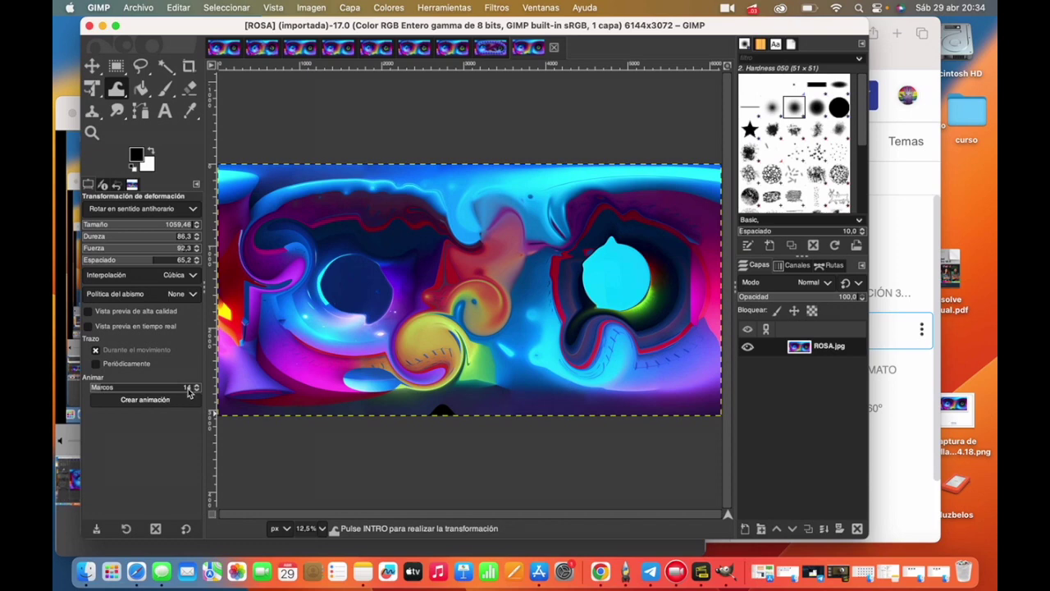
Generate the 14-frame warp animation and preview it in Animation Playback
left_click(196, 398)
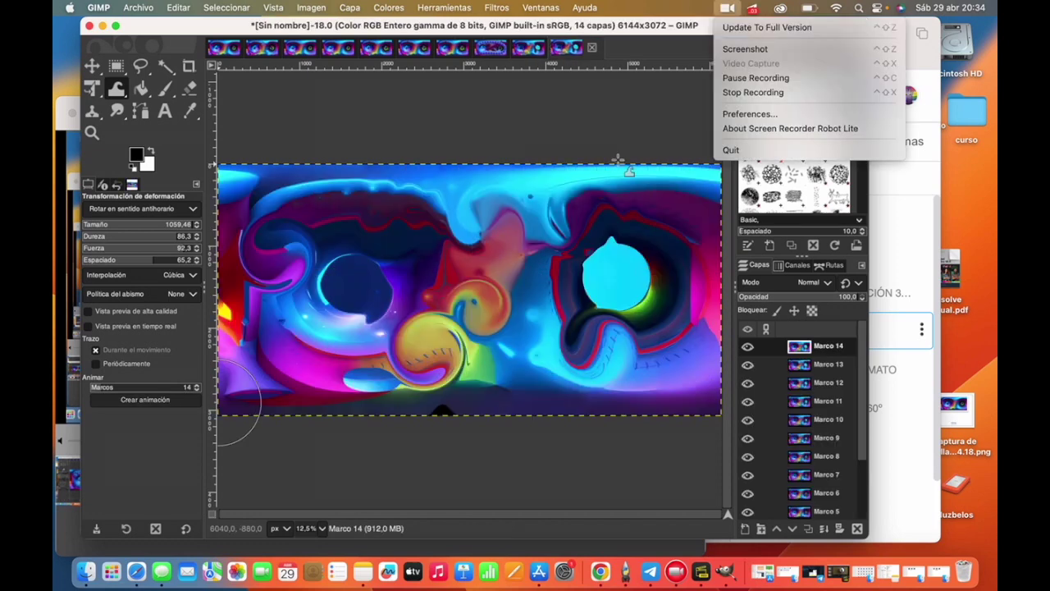
left_click(670, 100)
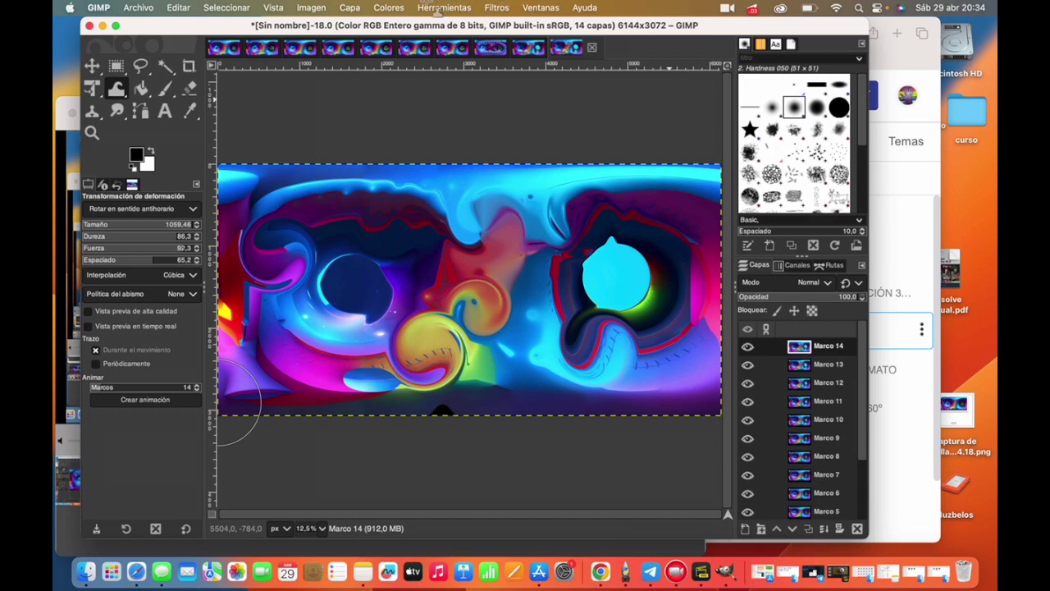
left_click(495, 8)
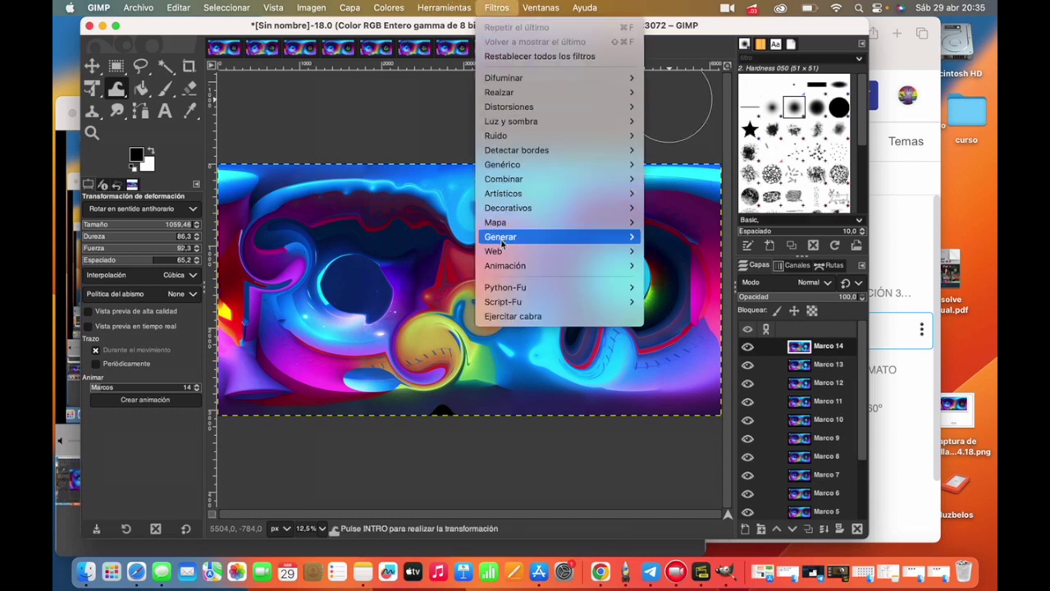
mouse_move(505, 265)
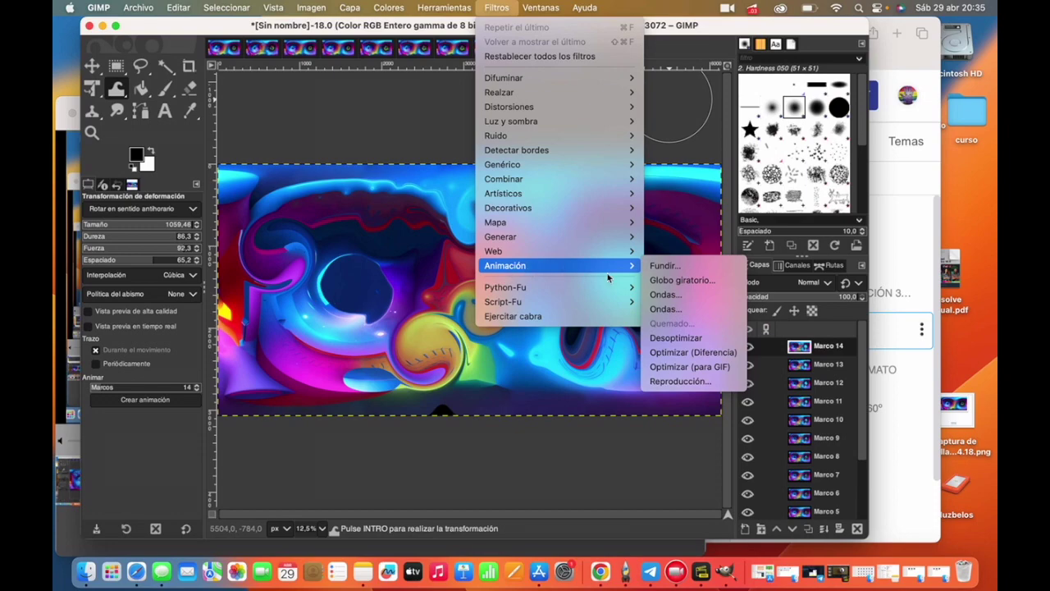
left_click(697, 383)
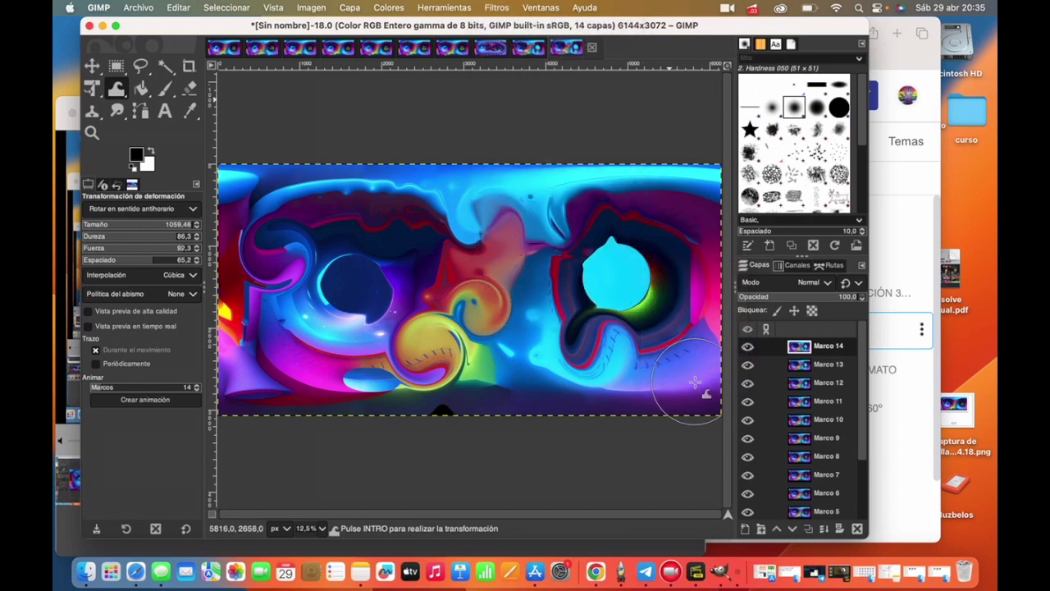
key("ctrl+Up")
left_click(833, 282)
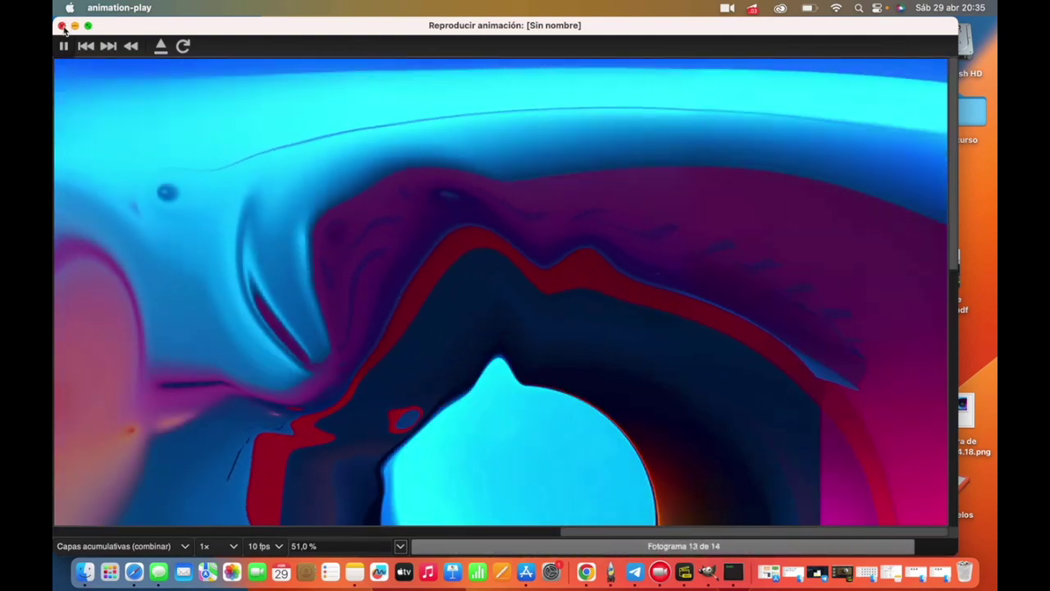
left_click(62, 25)
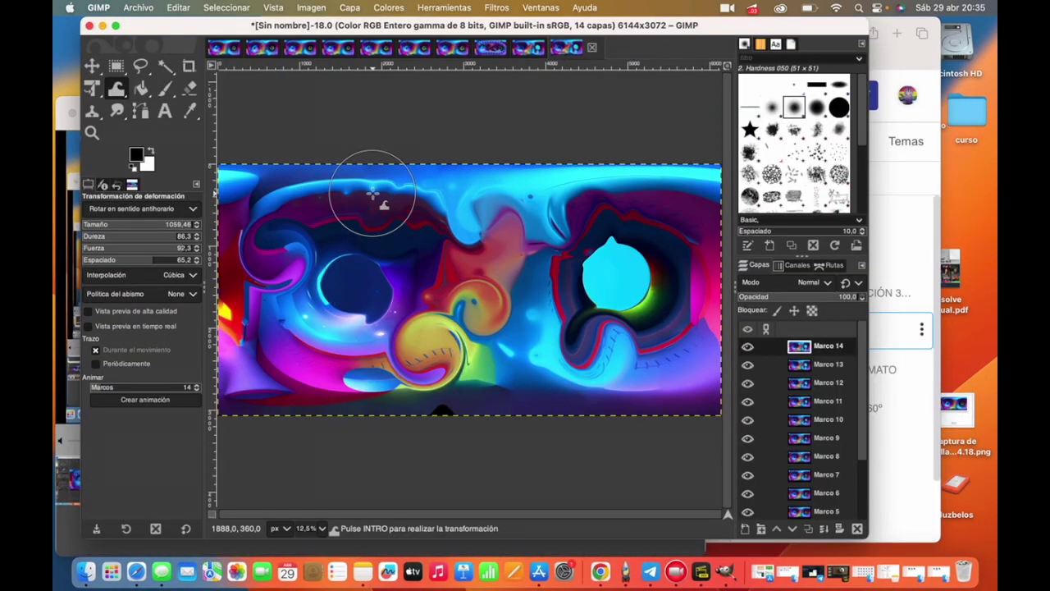
Swirl the blue area at the top left and the colours in the top-right corner
left_click_drag(305, 202, 305, 203)
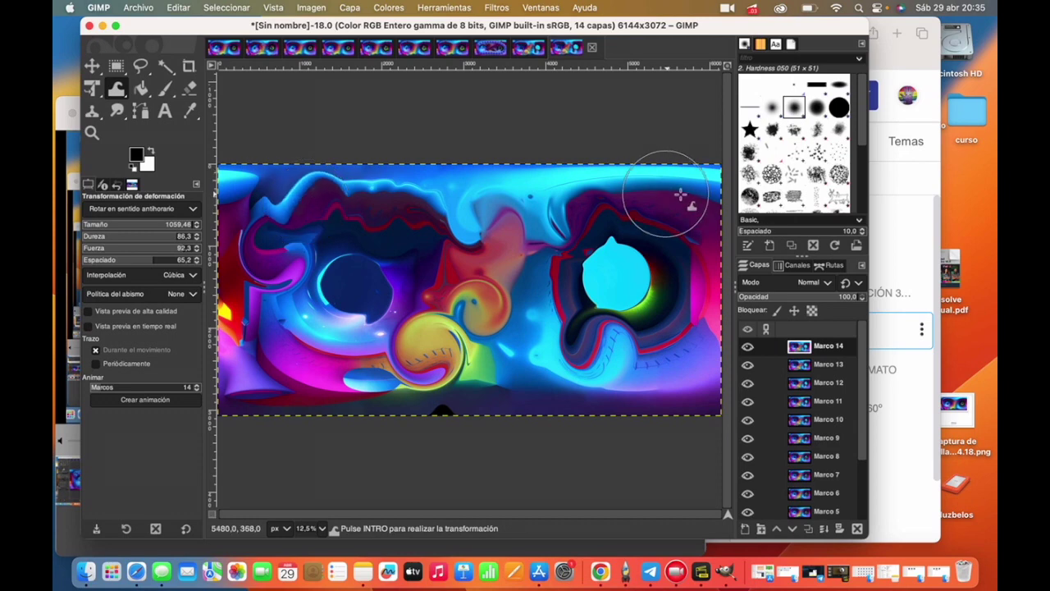
mouse_move(675, 194)
left_mouse_down()
mouse_move(686, 192)
mouse_move(683, 379)
mouse_move(666, 334)
mouse_move(574, 287)
mouse_move(456, 276)
mouse_move(469, 297)
left_mouse_up()
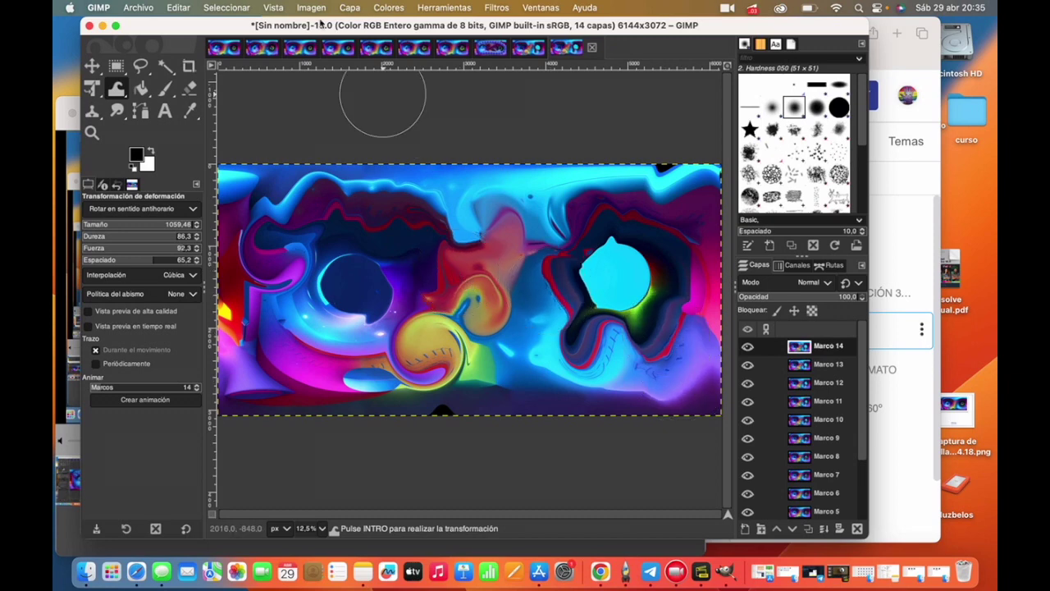
left_click(146, 7)
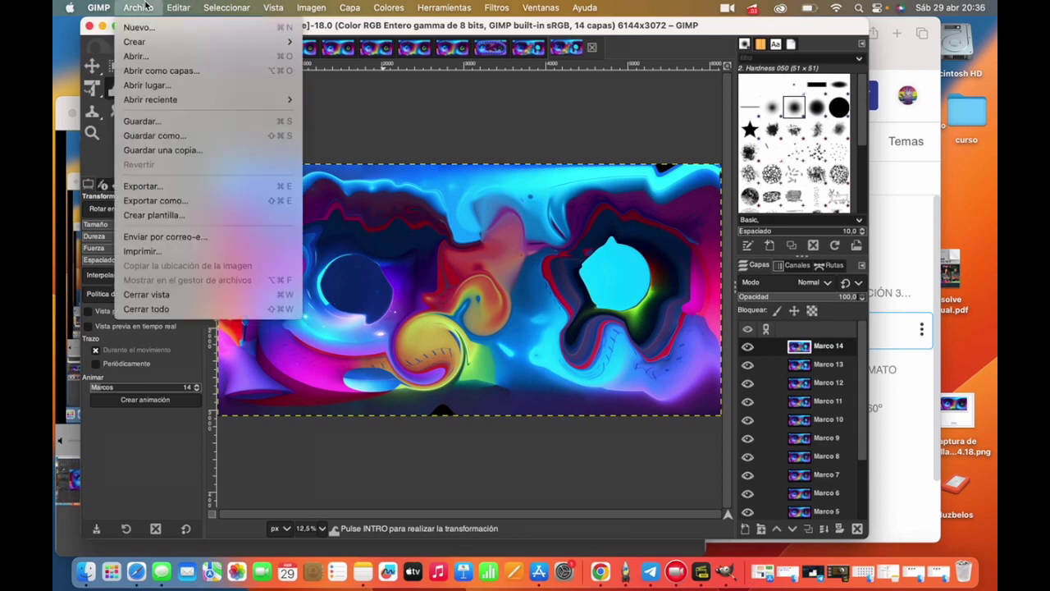
Export the image in GIF format as GA.gif on the Desktop
left_click(152, 201)
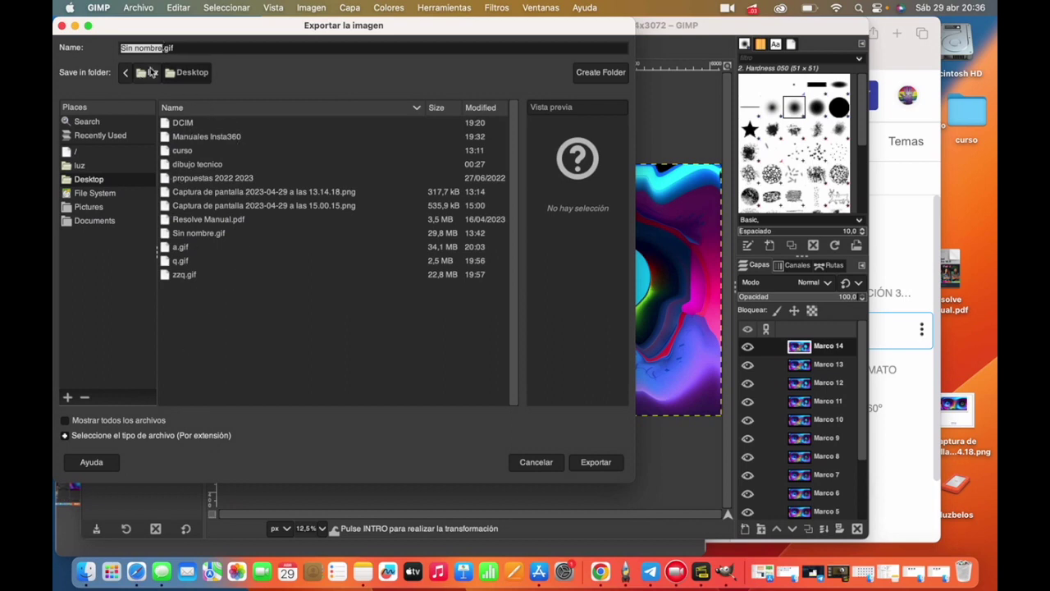
left_click(165, 435)
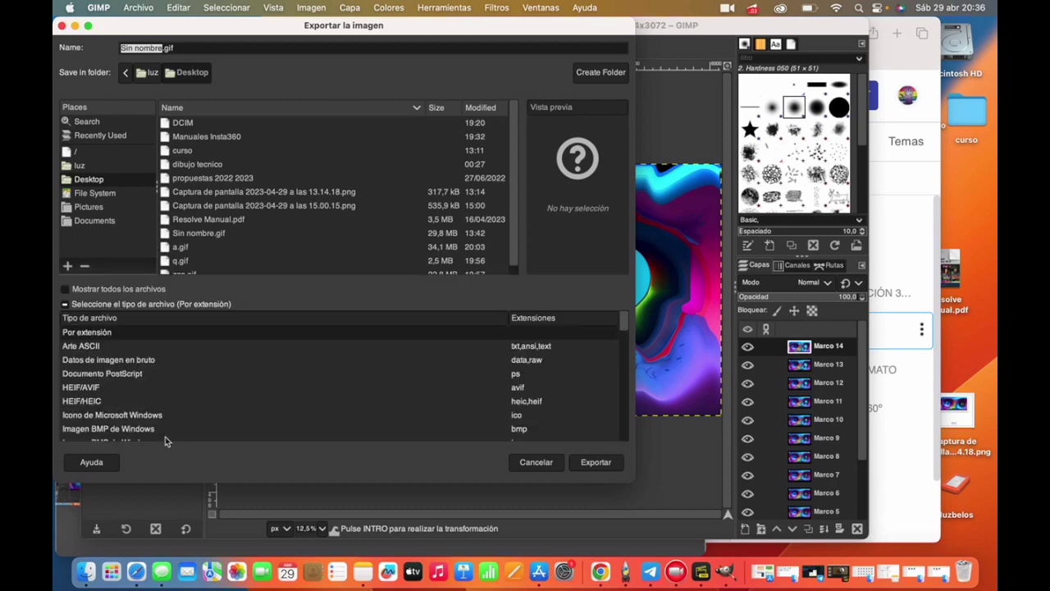
scroll(136, 361, "down", 1)
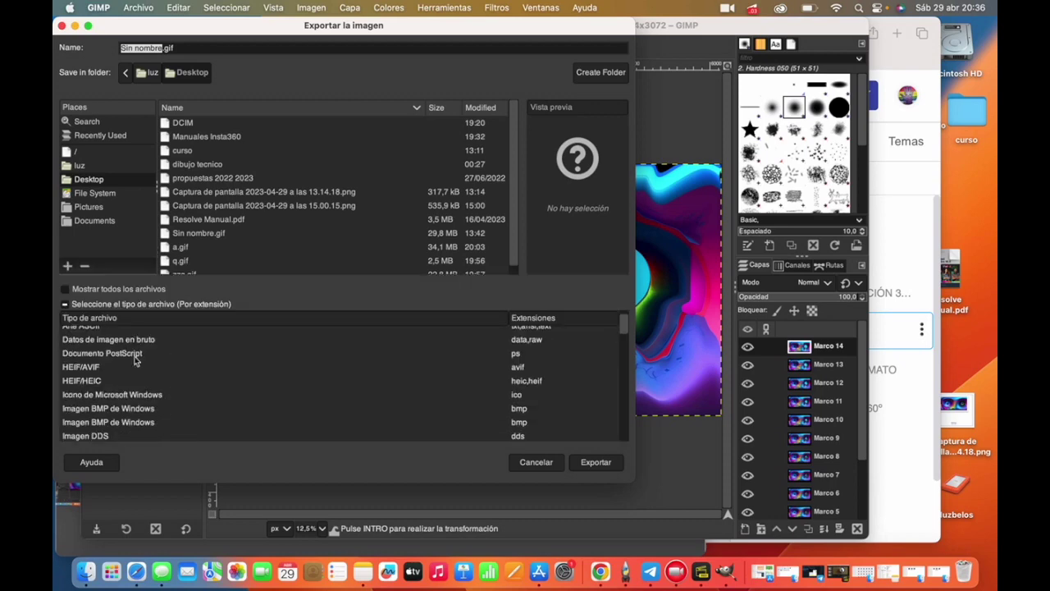
scroll(140, 371, "down", 2)
scroll(141, 374, "down", 3)
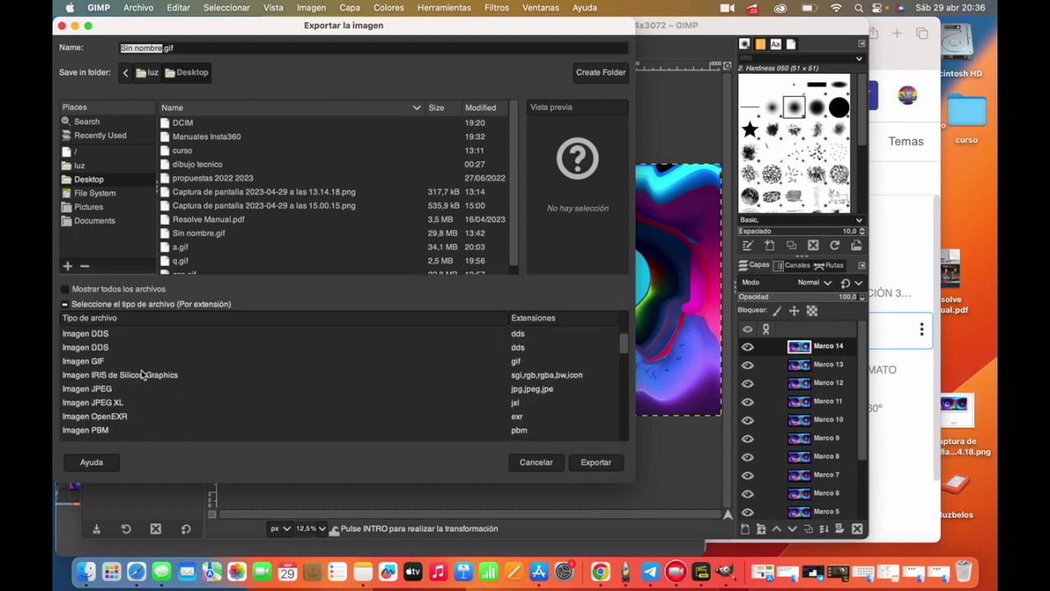
scroll(142, 374, "down", 1)
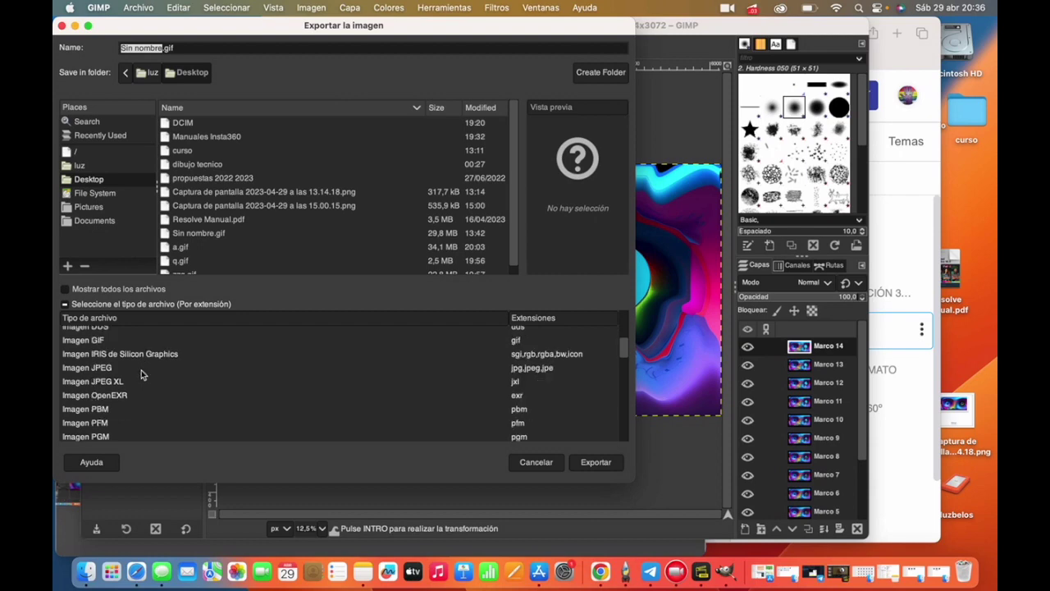
left_click(95, 341)
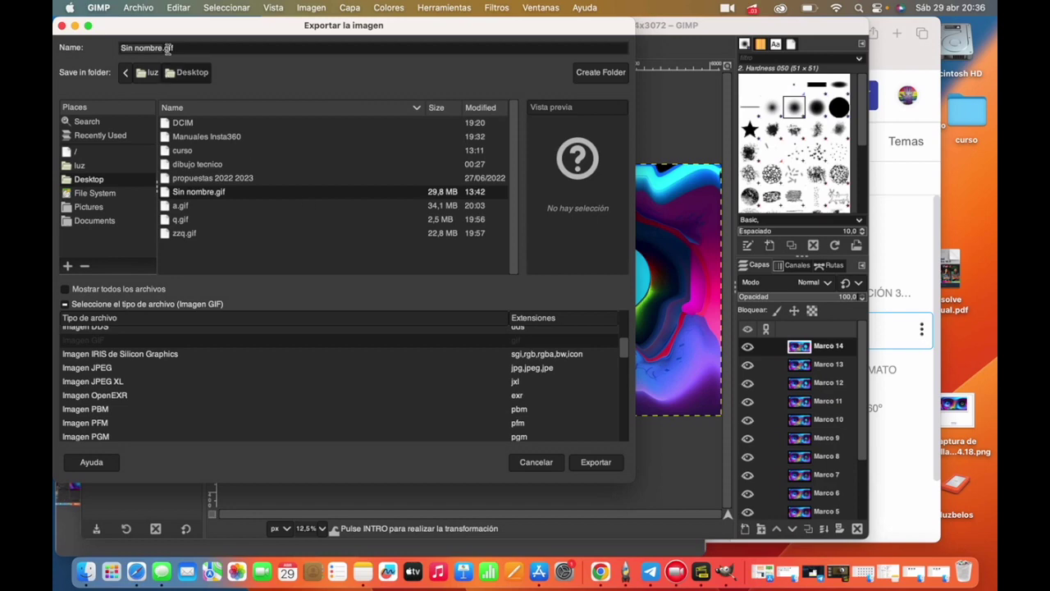
left_click_drag(163, 47, 77, 45)
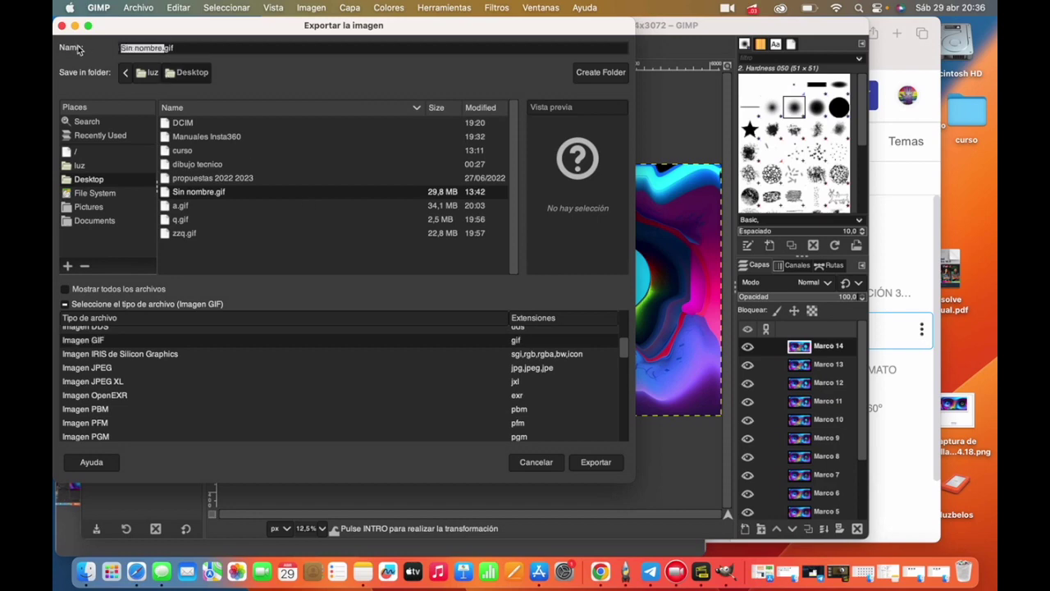
type("GA")
left_click(596, 463)
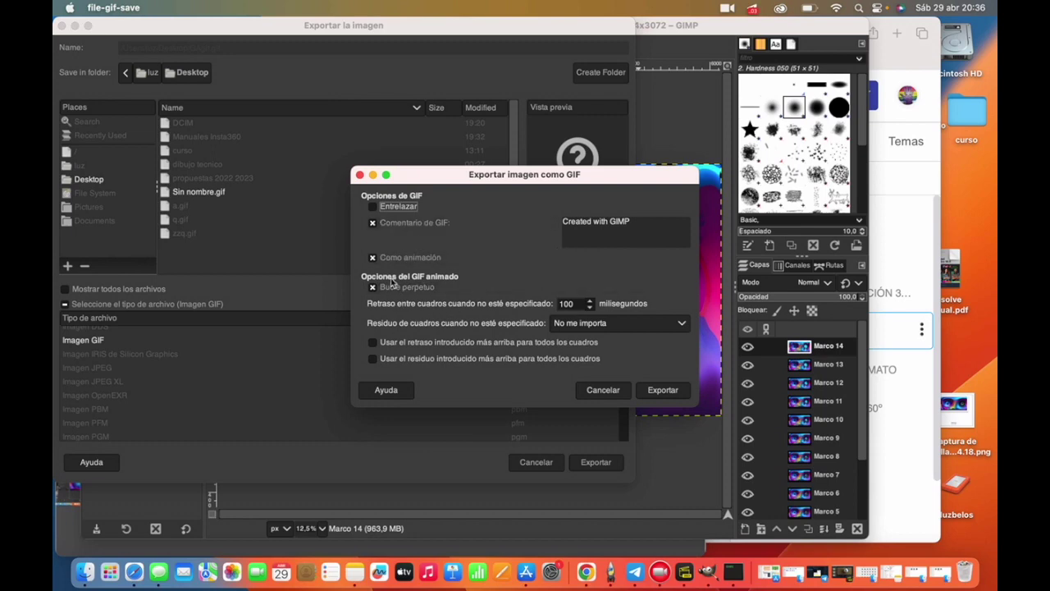
Keep 'As animation' enabled and change the GIF frame delay from 100 to 2
left_click(377, 259)
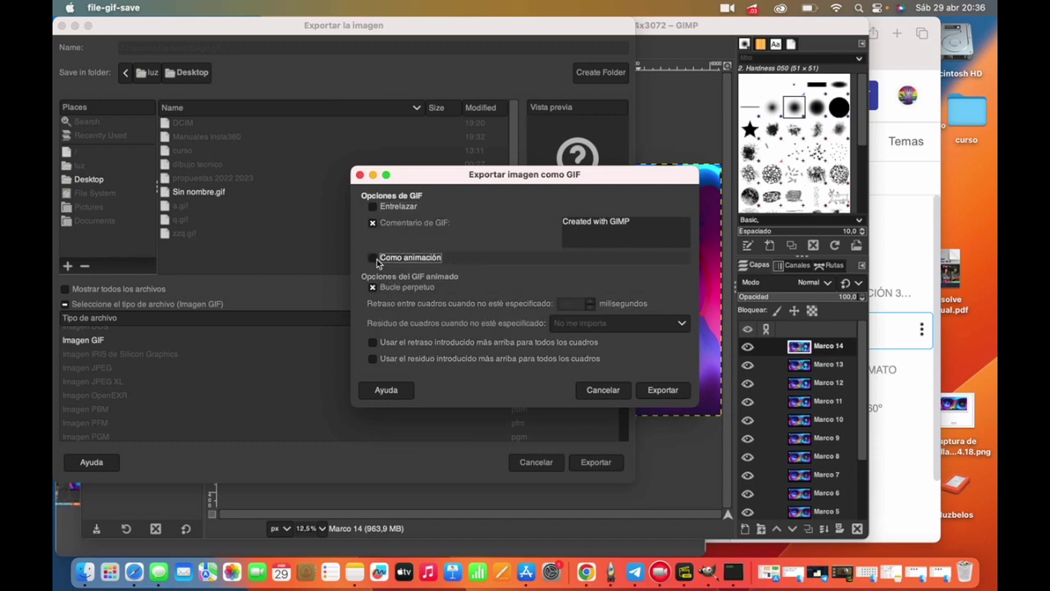
left_click(376, 258)
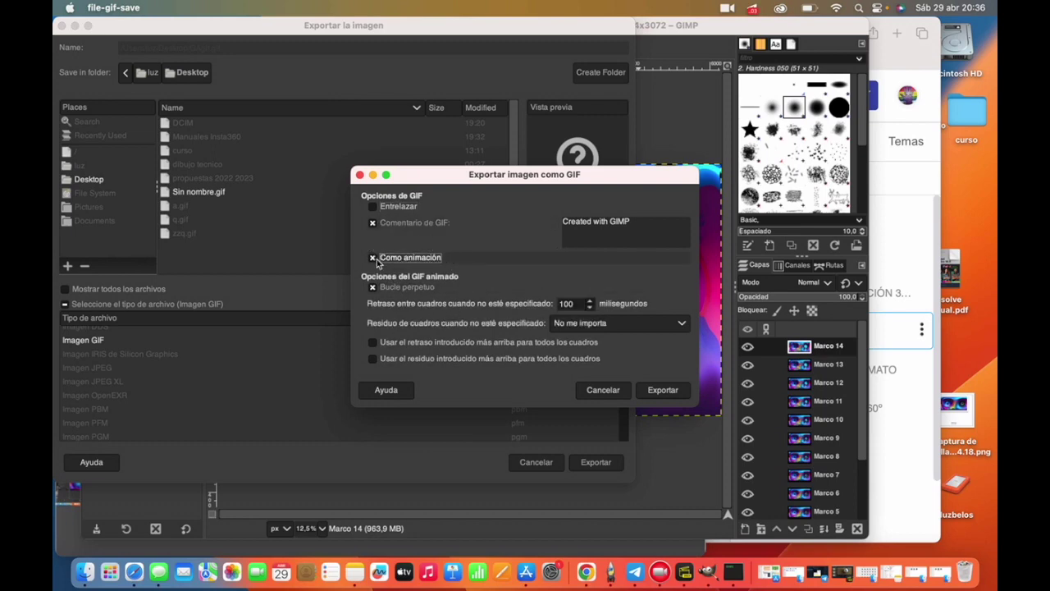
double_click(573, 305)
type("2")
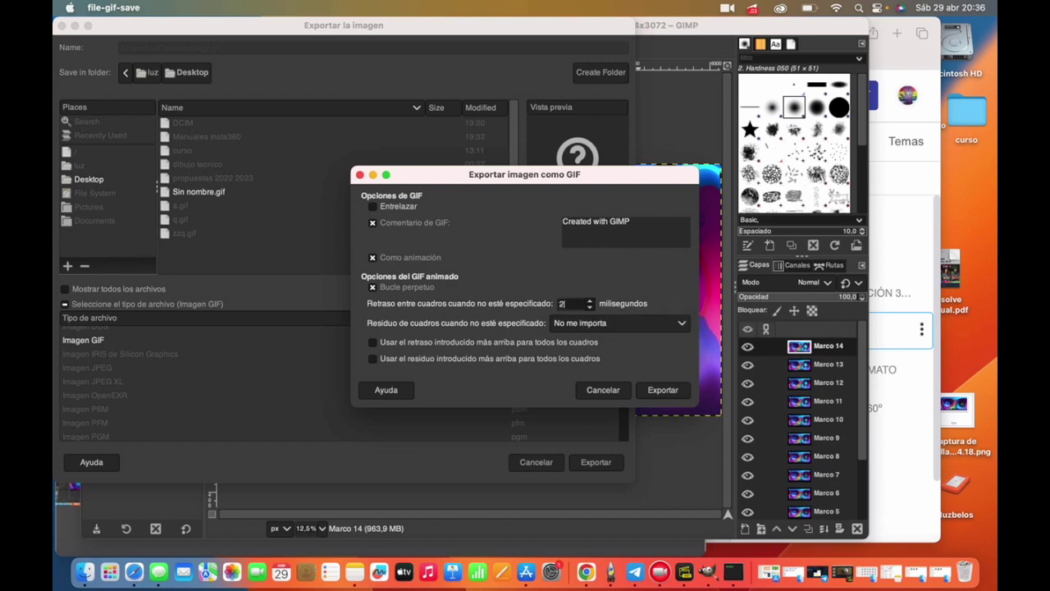